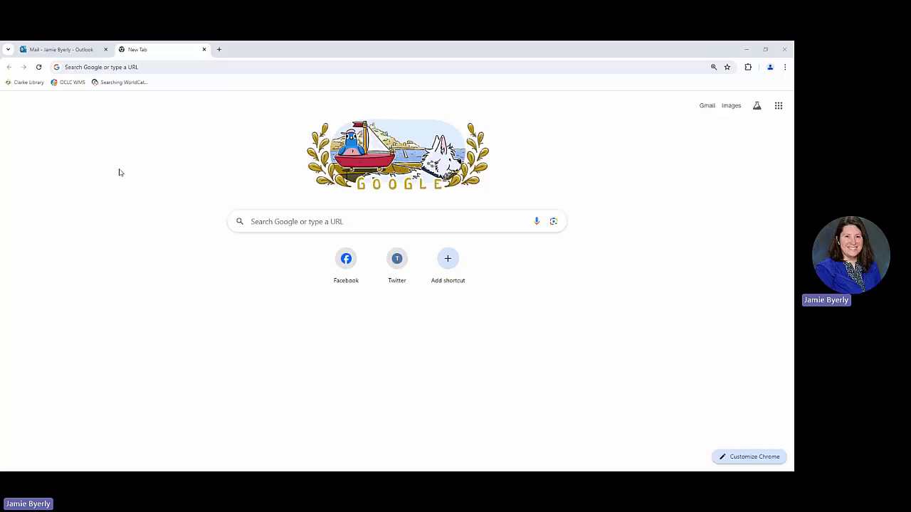
Go to library.clarke.edu and open the 'Nicholas J. Schrup Library - Home' page
left_click(132, 69)
type("library")
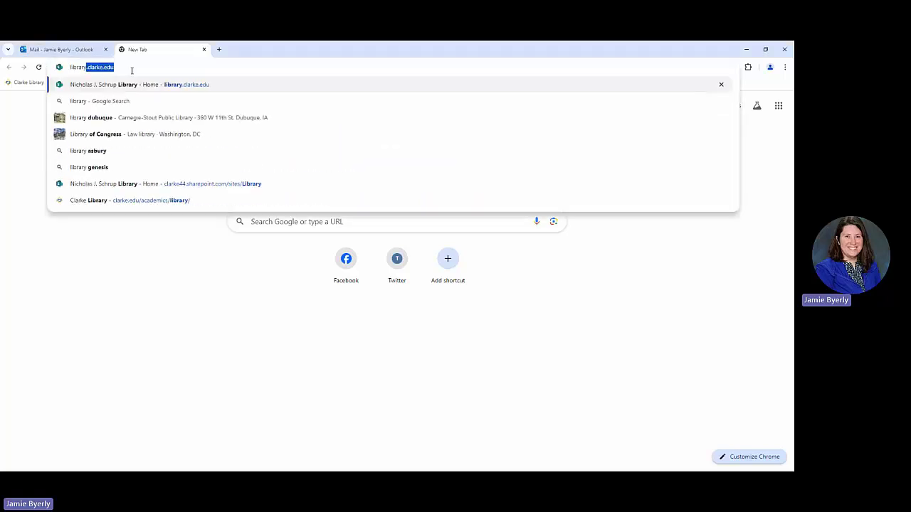
key("Right")
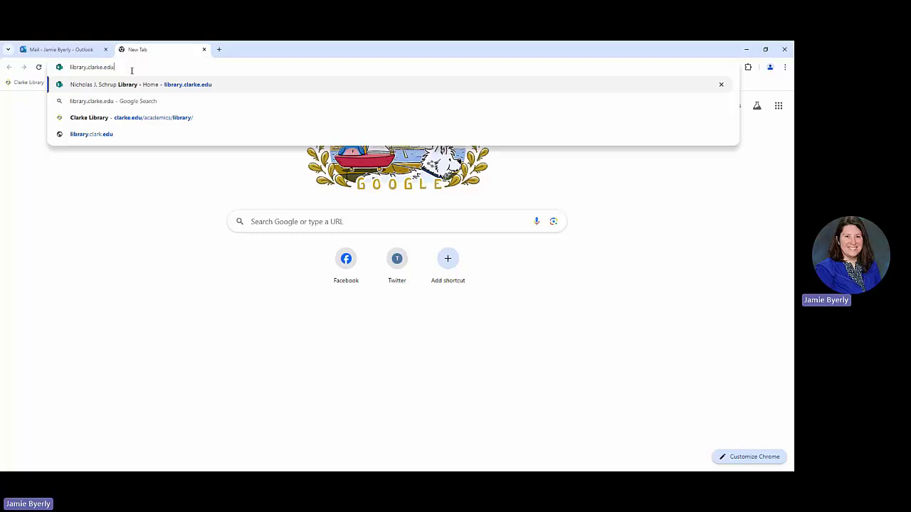
left_click(133, 87)
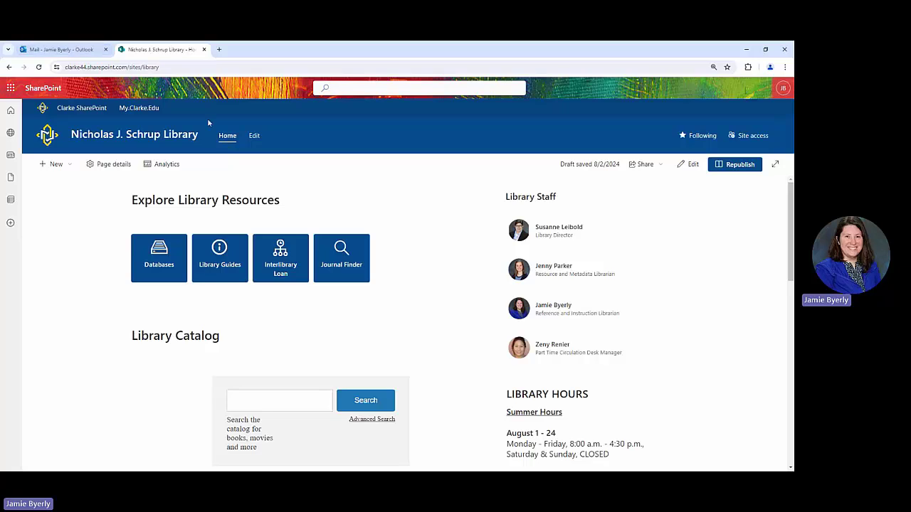
Switch to the my.clarke.edu portal, close the library tab, and scroll to the resource cards
left_click(147, 109)
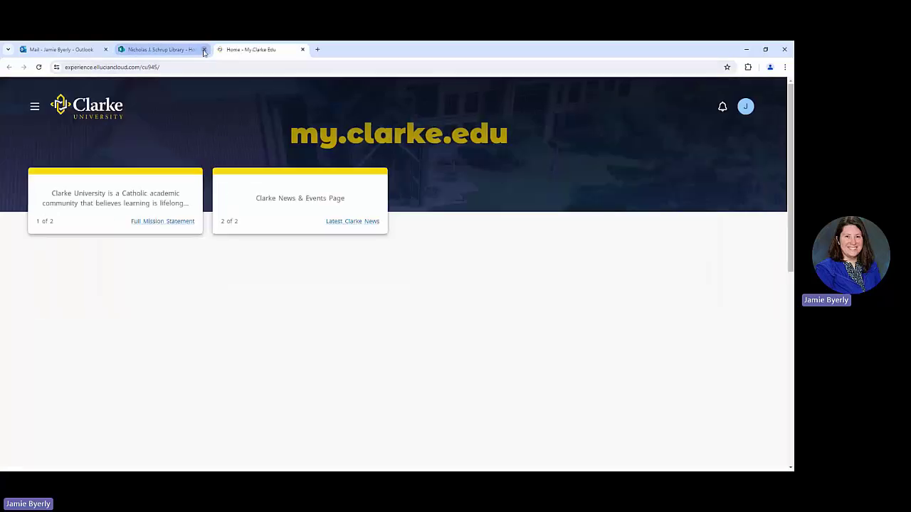
left_click(204, 49)
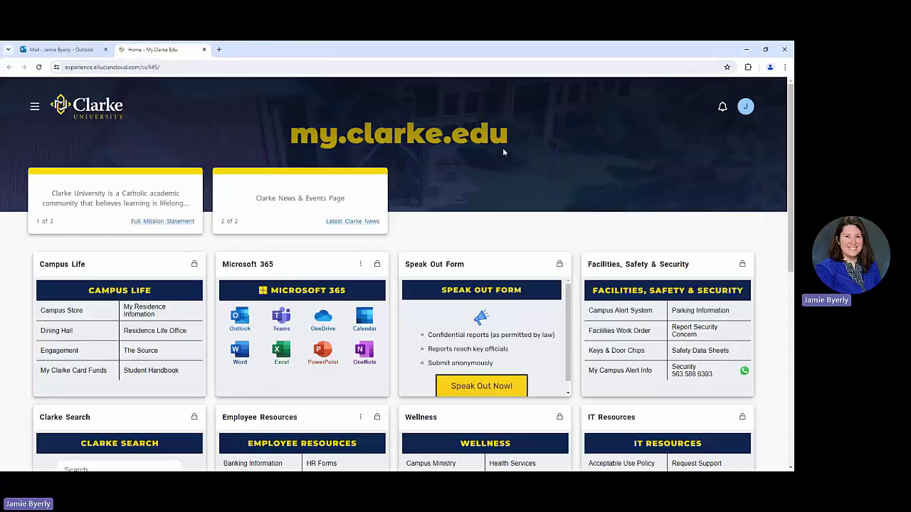
scroll(503, 147, "down", 6)
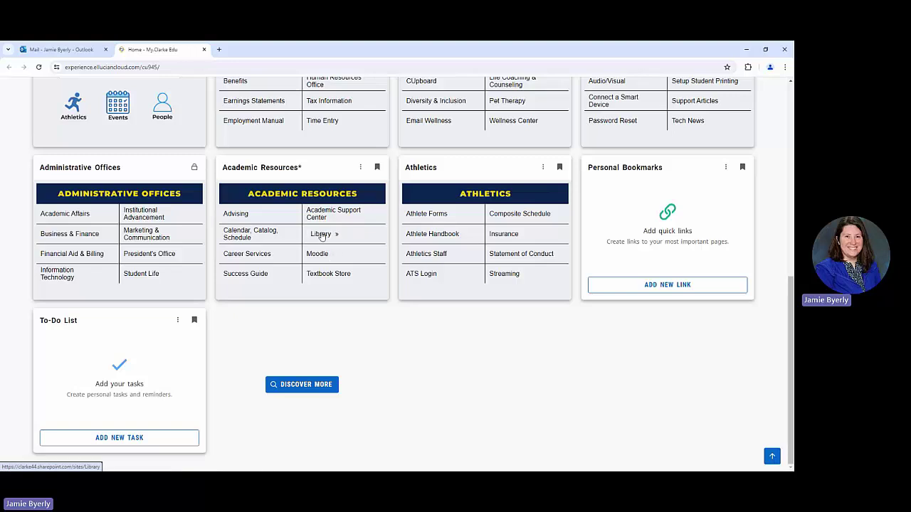
Open the Library link under Academic Resources and close the My.Clarke.Edu portal tab
left_click(322, 237)
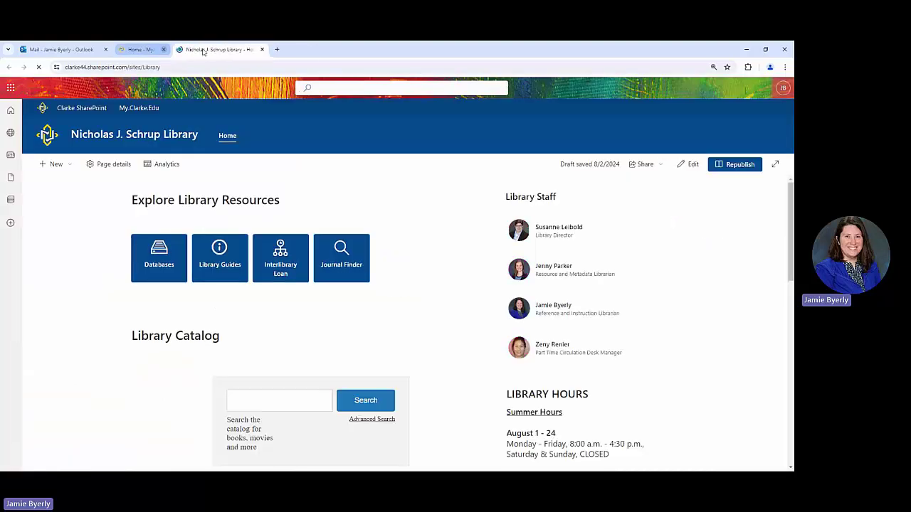
left_click(202, 51)
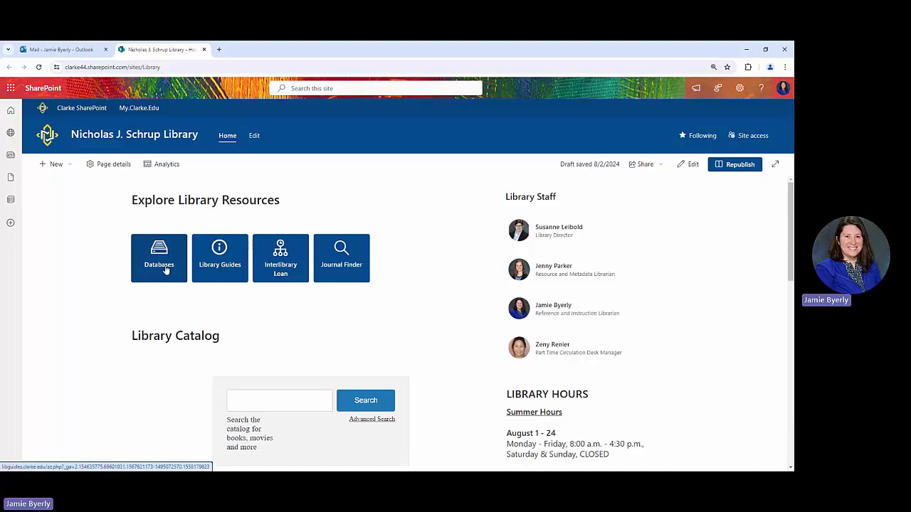
Open SPORTDiscus with Full Text from the A-Z Databases list filtered to letter S
left_click(165, 270)
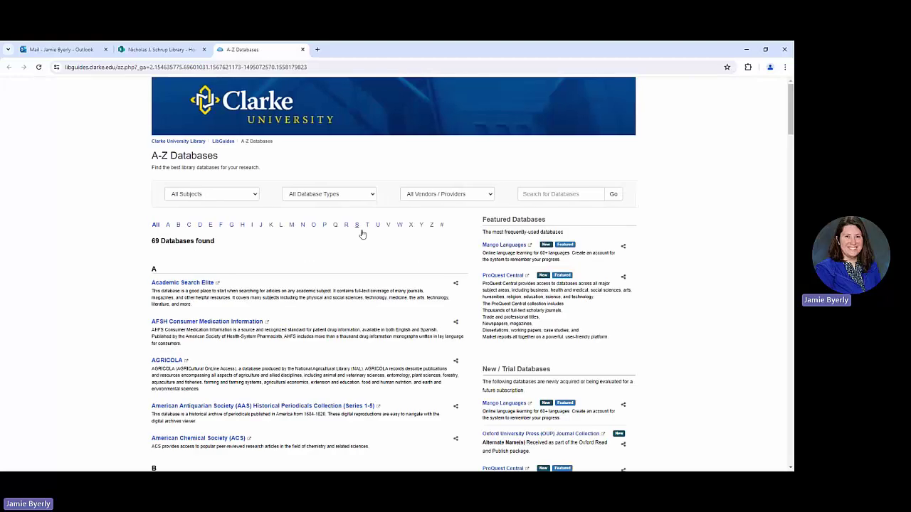
left_click(357, 226)
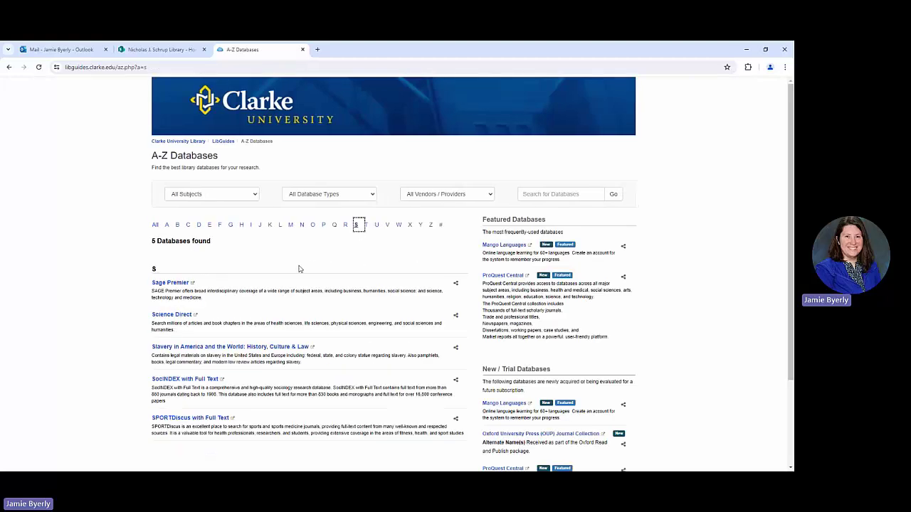
scroll(274, 422, "down", 1)
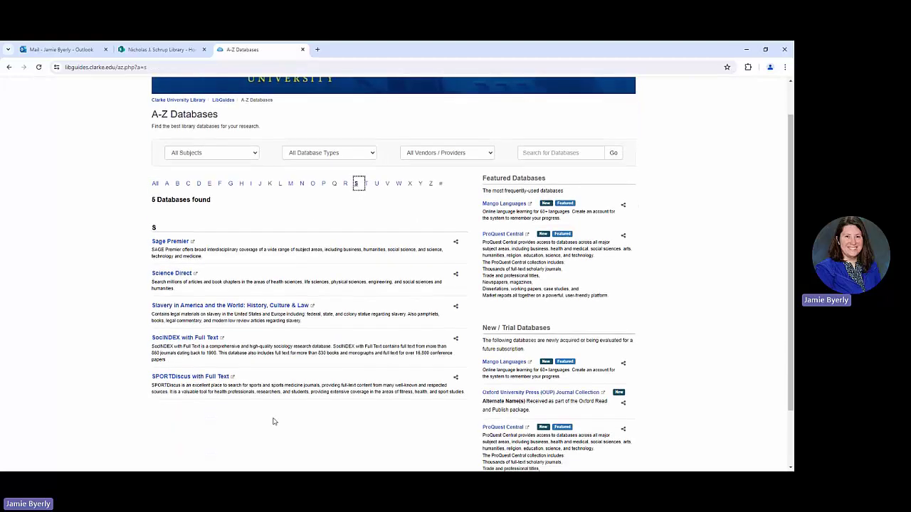
left_click(192, 382)
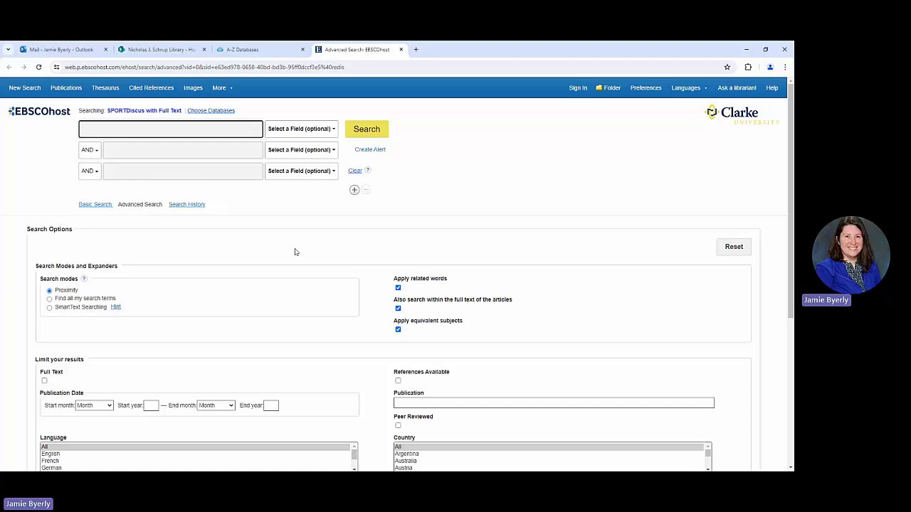
Search SPORTDiscus for 'sports injuries' from the first search box
type("sport")
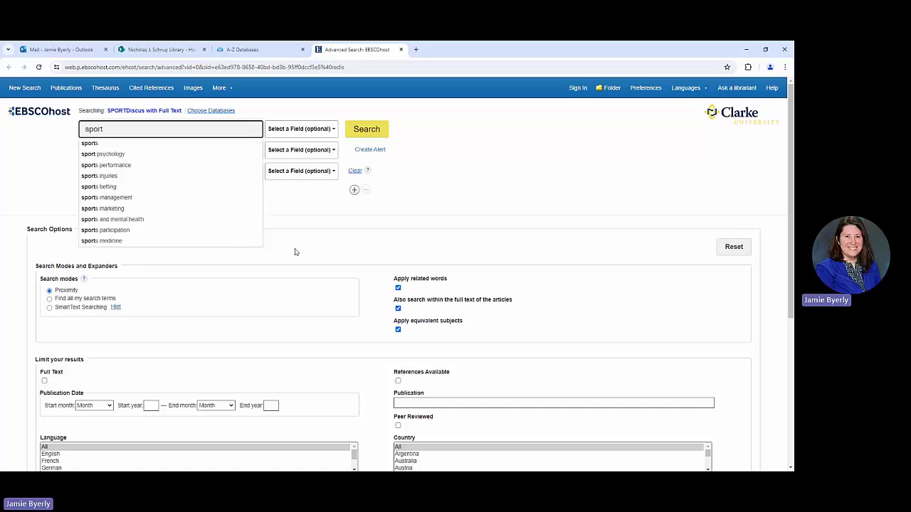
type("s inju")
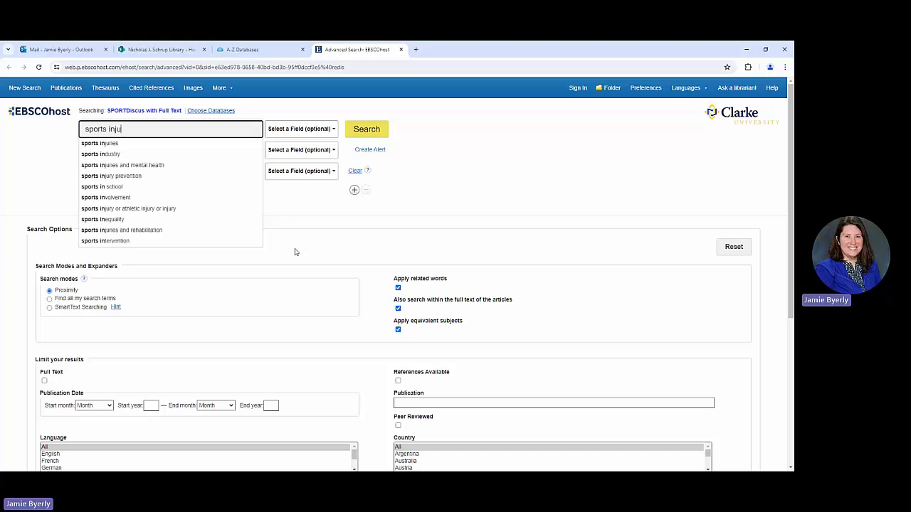
type("r")
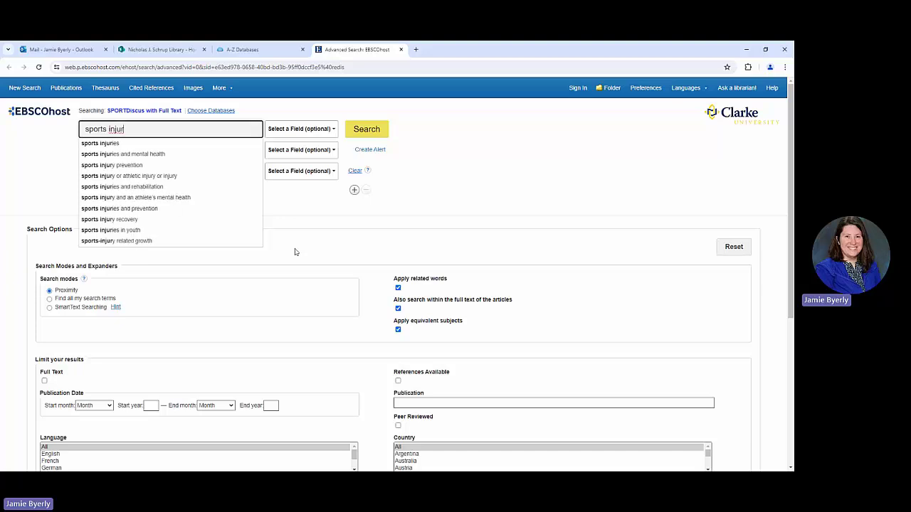
key("BackSpace")
key("BackSpace")
key("BackSpace")
key("BackSpace")
key("BackSpace")
key("BackSpace")
key("BackSpace")
type("injuries")
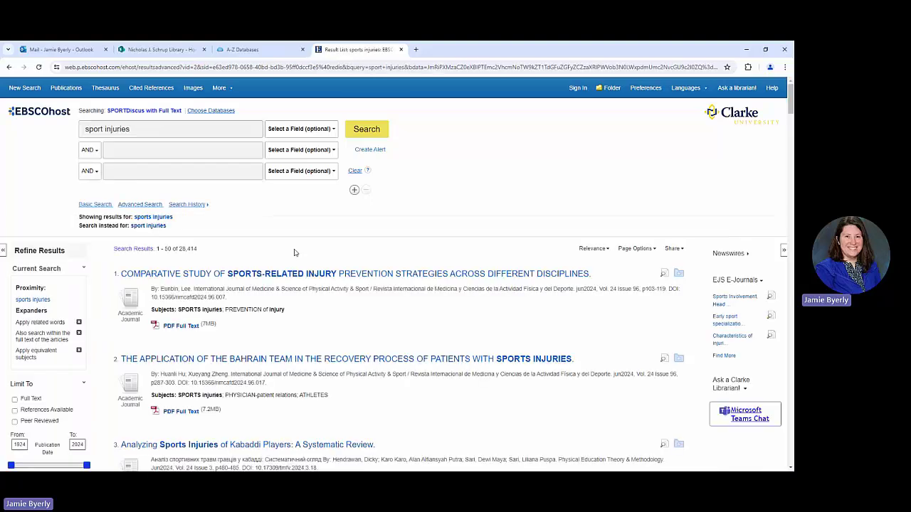
Open the PDF Full Text of result 1, the comparative injury prevention study
scroll(401, 192, "down", 1)
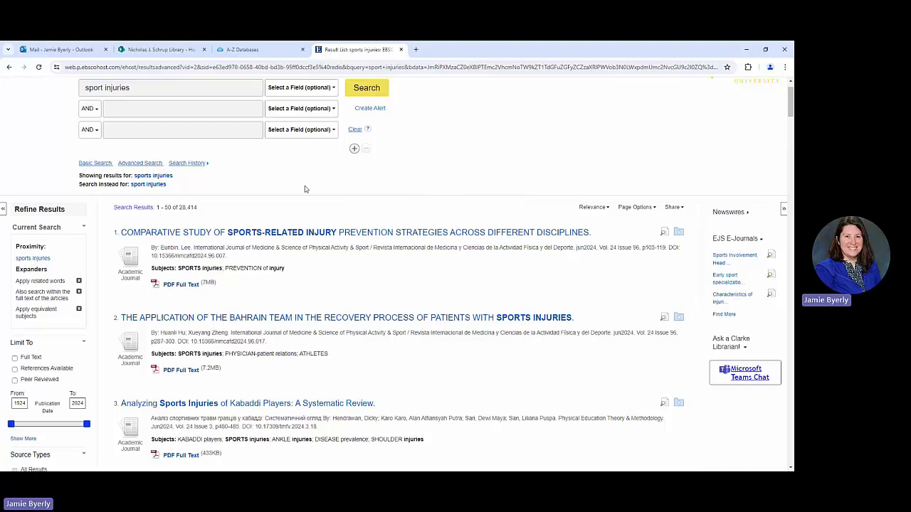
scroll(305, 189, "down", 2)
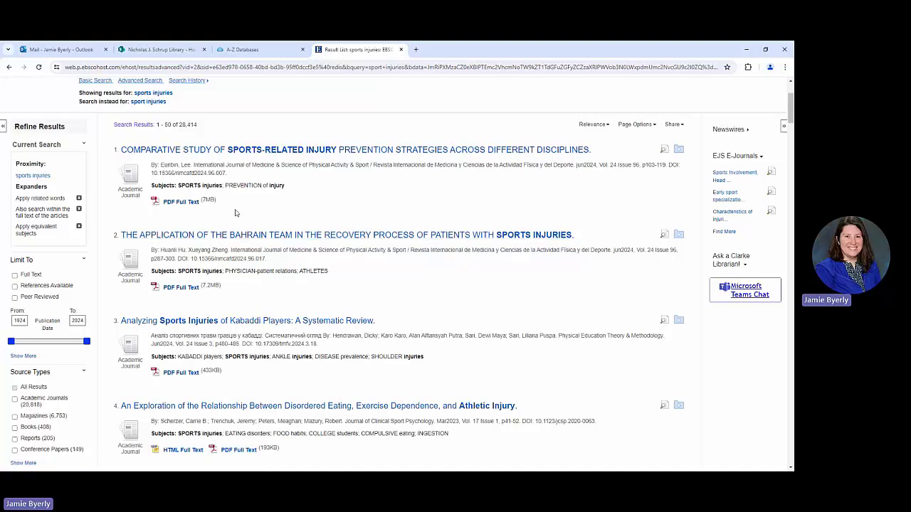
left_click(184, 203)
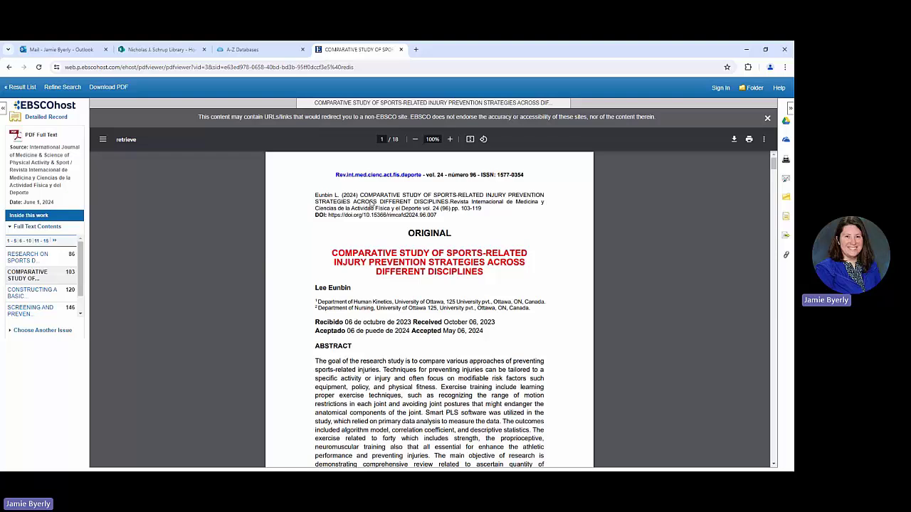
Scroll through PDF pages 9 to 18 until the final copyright notice appears
scroll(363, 226, "down", 3)
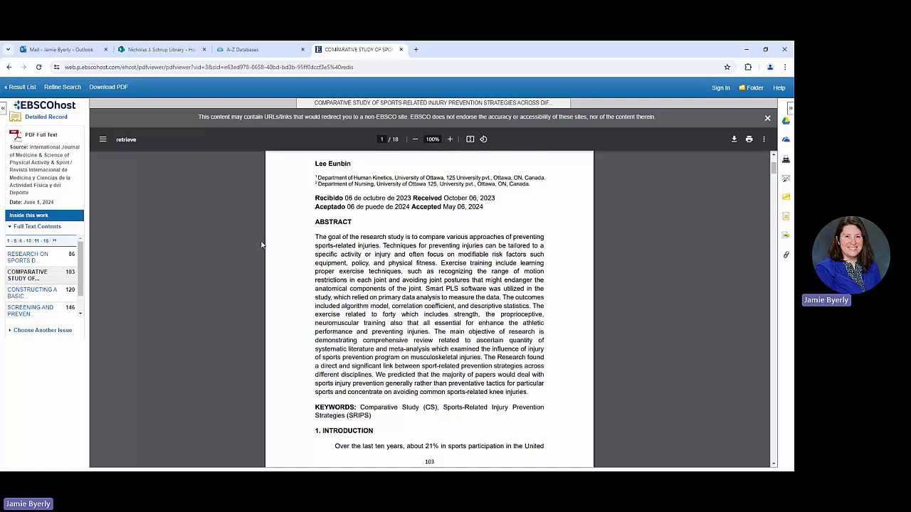
scroll(208, 246, "down", 5)
scroll(208, 246, "down", 20)
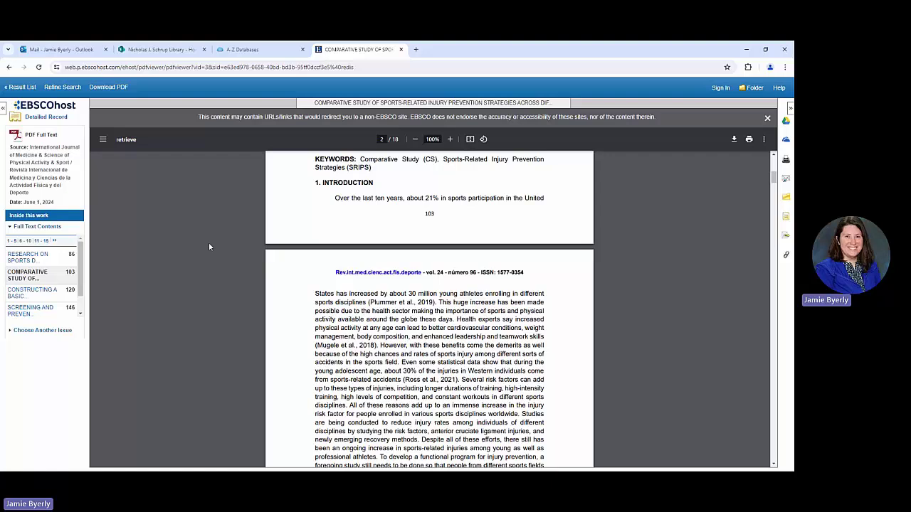
scroll(209, 247, "down", 20)
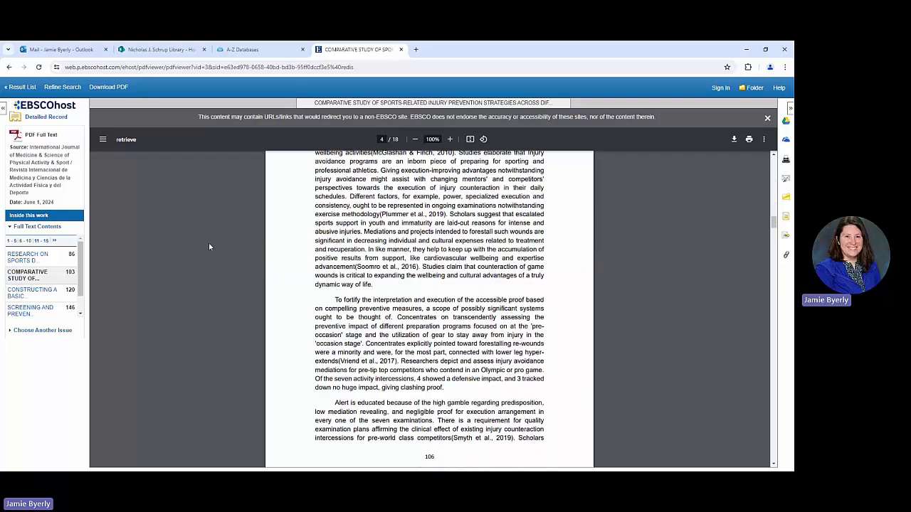
scroll(209, 247, "down", 20)
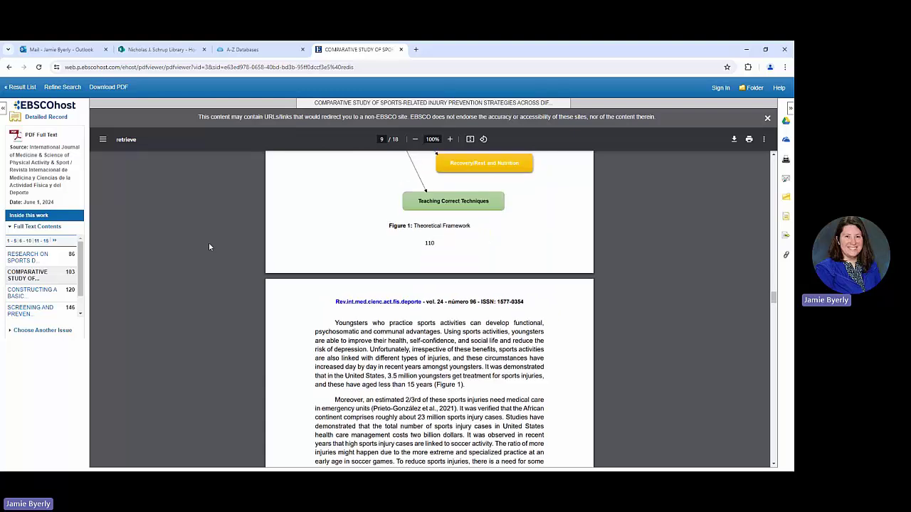
scroll(209, 242, "up", 4)
scroll(208, 249, "down", 10)
scroll(208, 253, "down", 20)
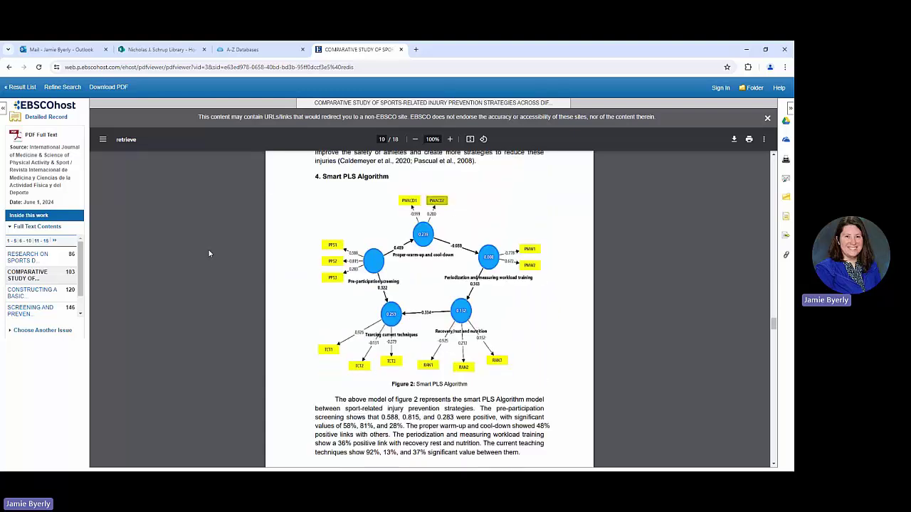
scroll(209, 254, "down", 15)
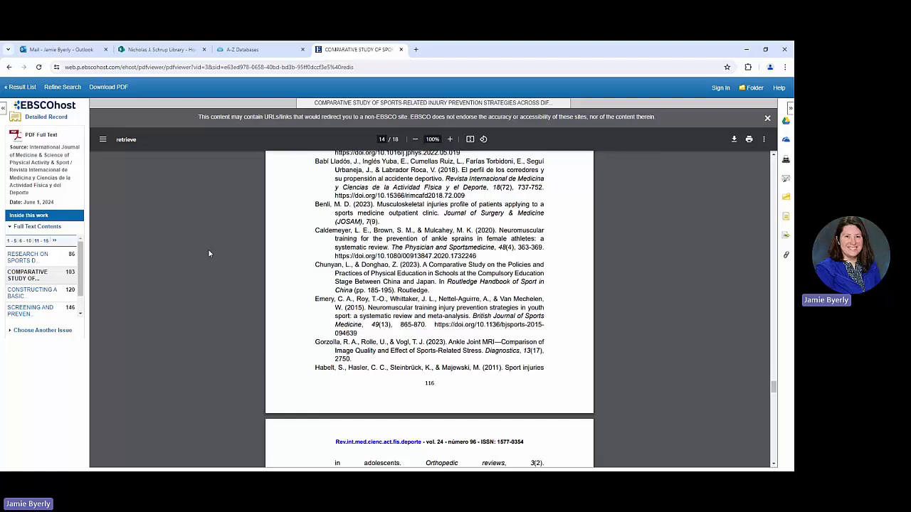
scroll(209, 253, "up", 12)
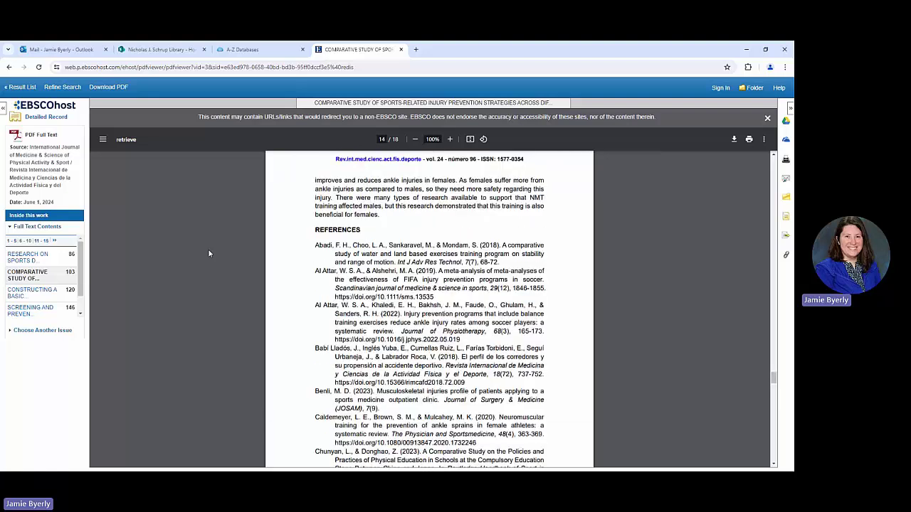
scroll(208, 254, "down", 4)
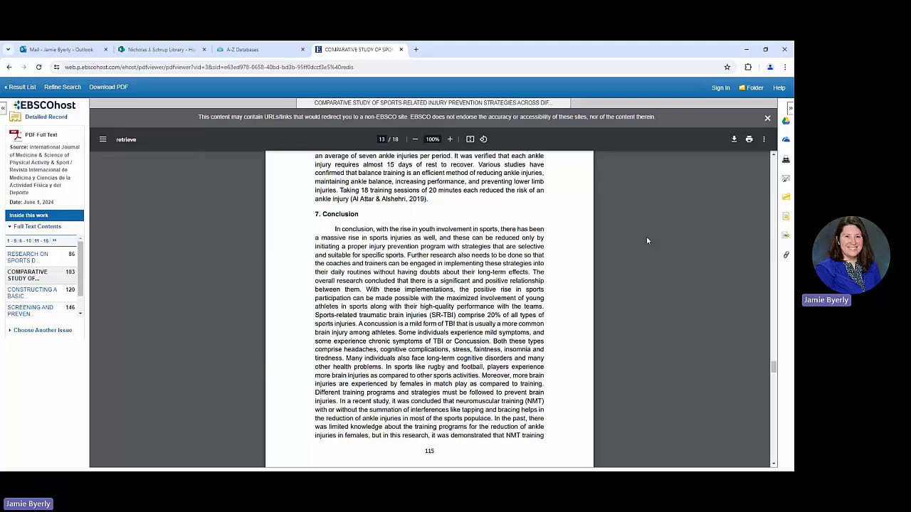
scroll(647, 240, "down", 8)
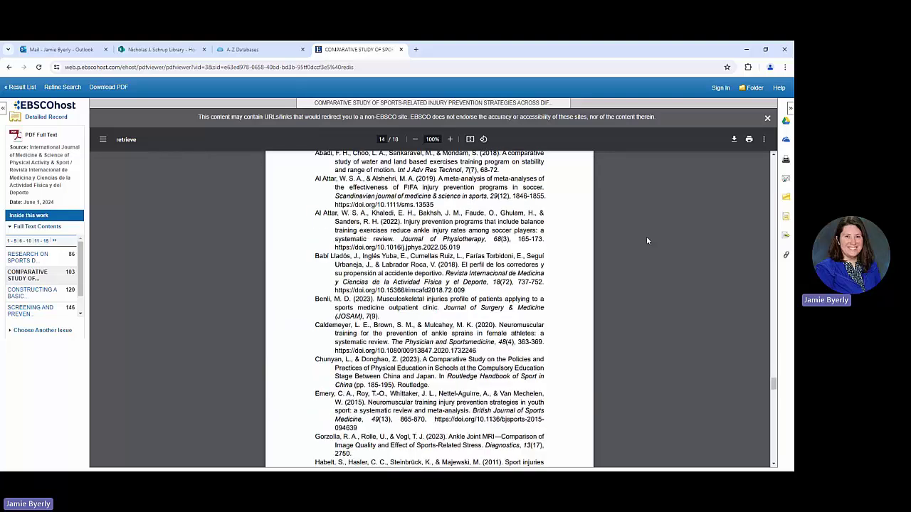
scroll(647, 241, "down", 20)
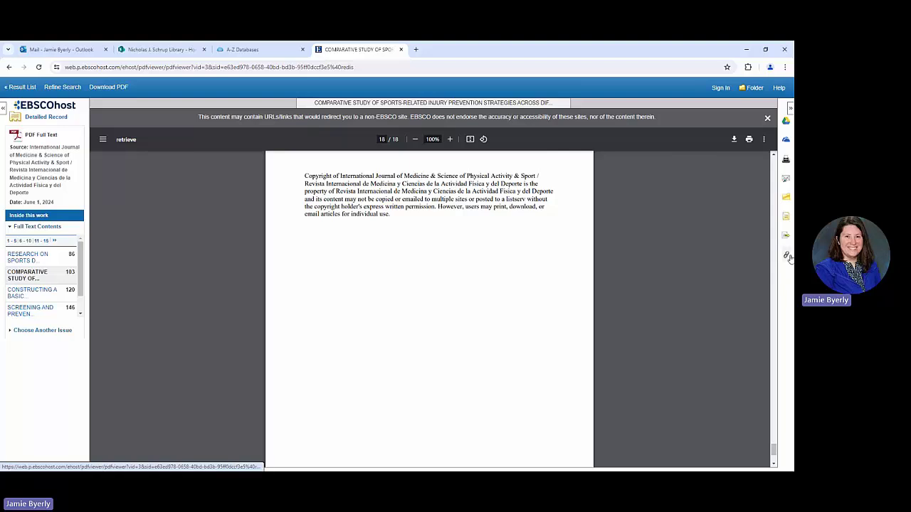
Show the article's permalink from the right-hand tools sidebar
left_click(788, 257)
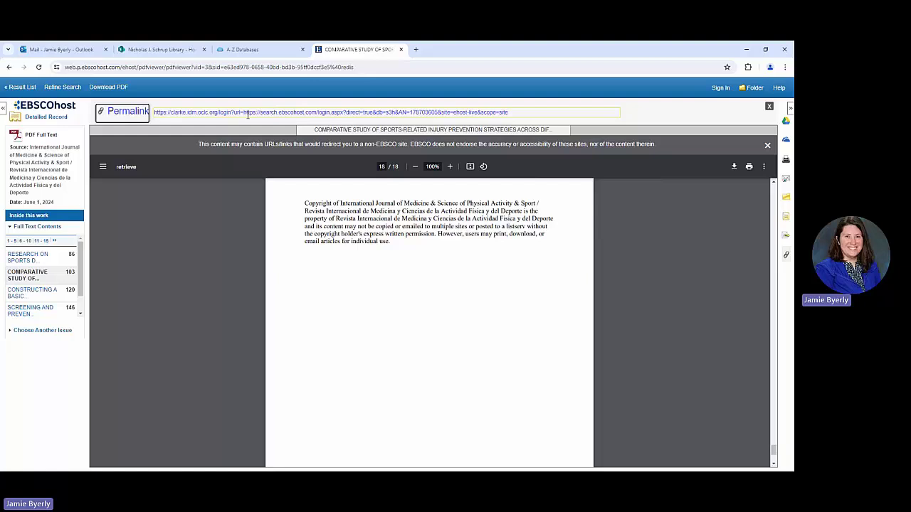
Go back to the 28,414-record 'sports injuries' Result List and browse it
left_click(31, 86)
scroll(316, 223, "down", 3)
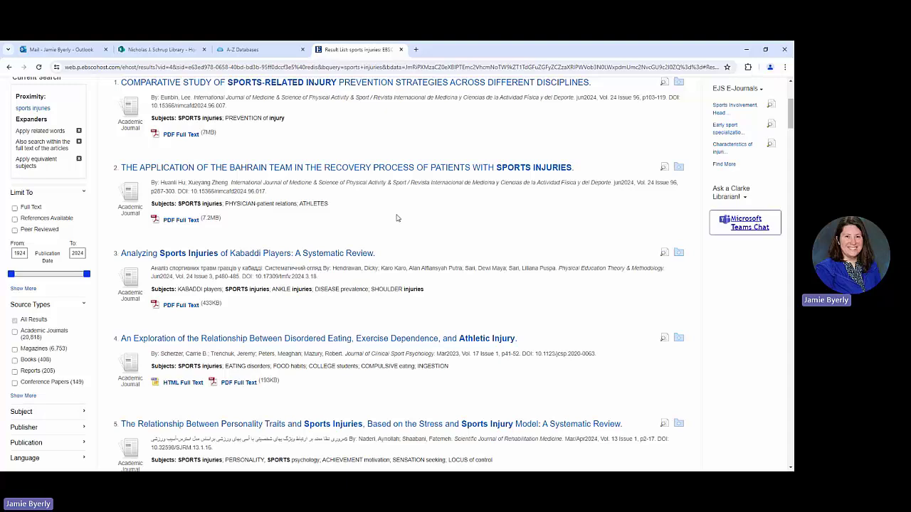
scroll(281, 236, "up", 2)
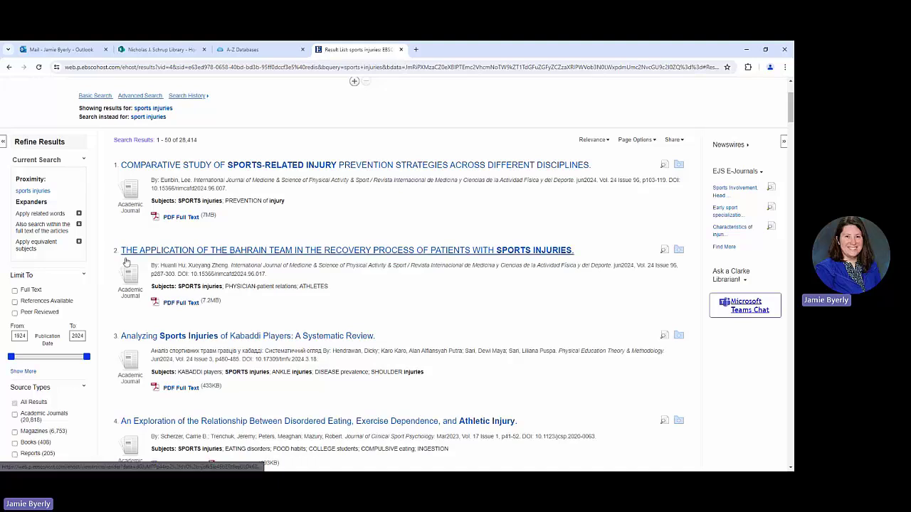
scroll(402, 295, "down", 3)
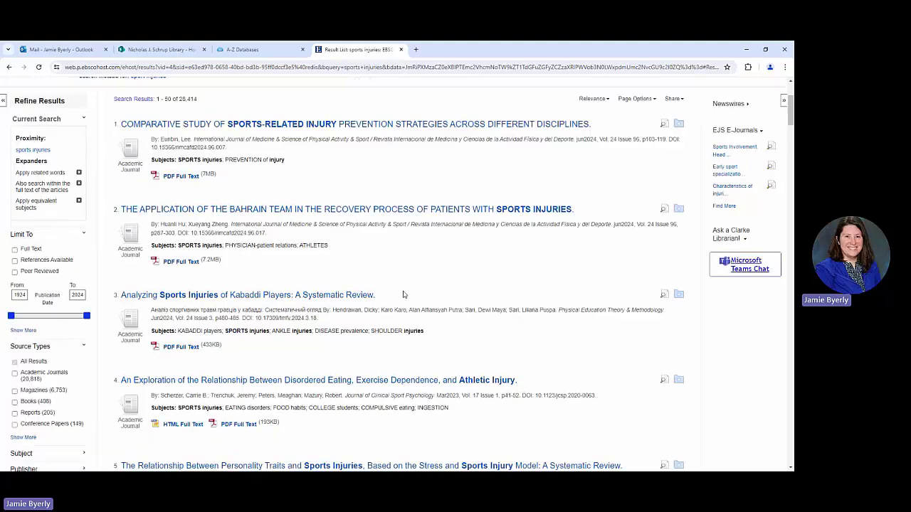
scroll(403, 295, "down", 5)
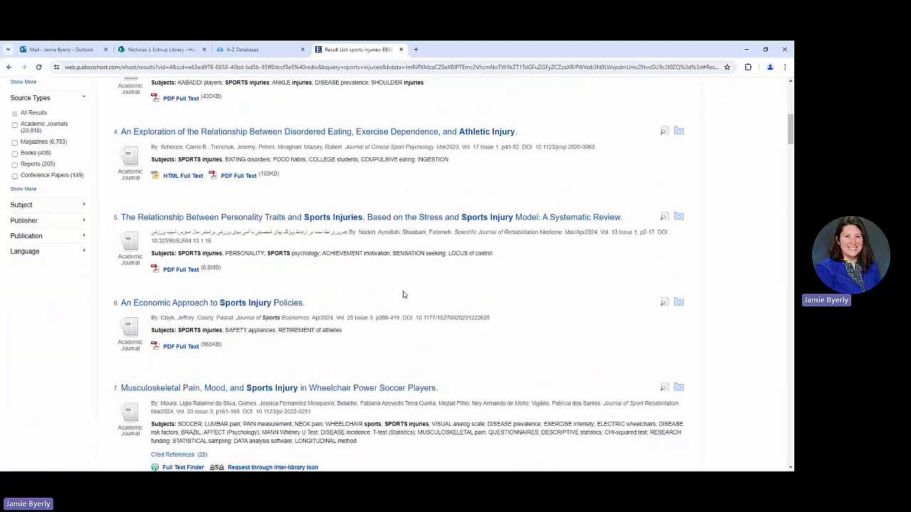
scroll(403, 294, "down", 5)
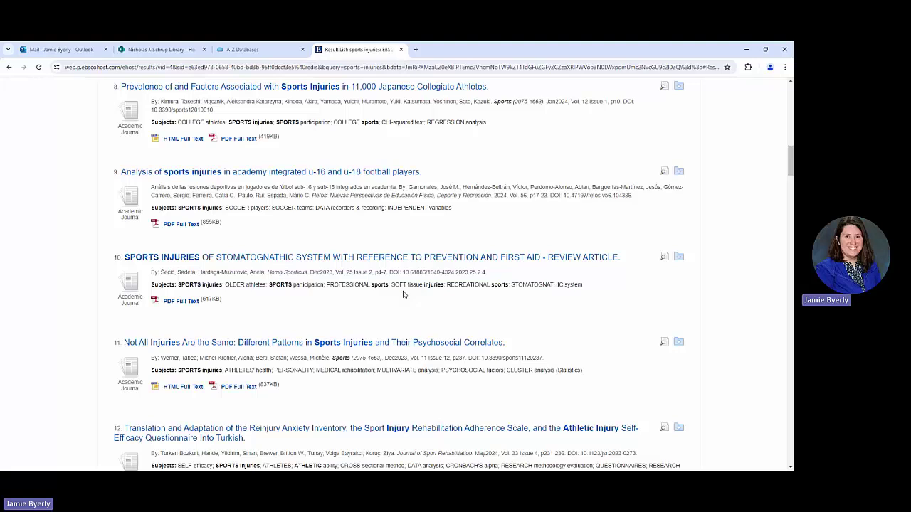
scroll(403, 295, "up", 6)
scroll(402, 294, "up", 8)
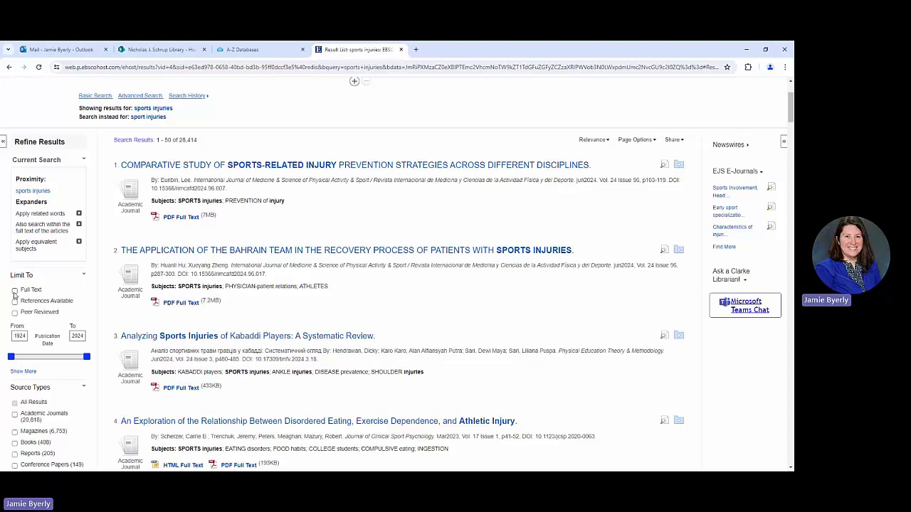
Tick the Full Text and Peer Reviewed limits, narrowing results to 15,712
left_click(15, 290)
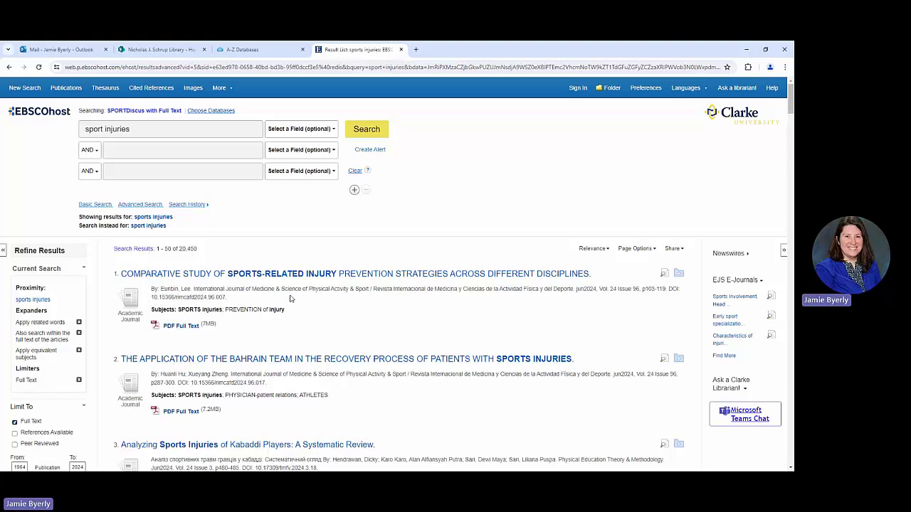
scroll(290, 299, "down", 1)
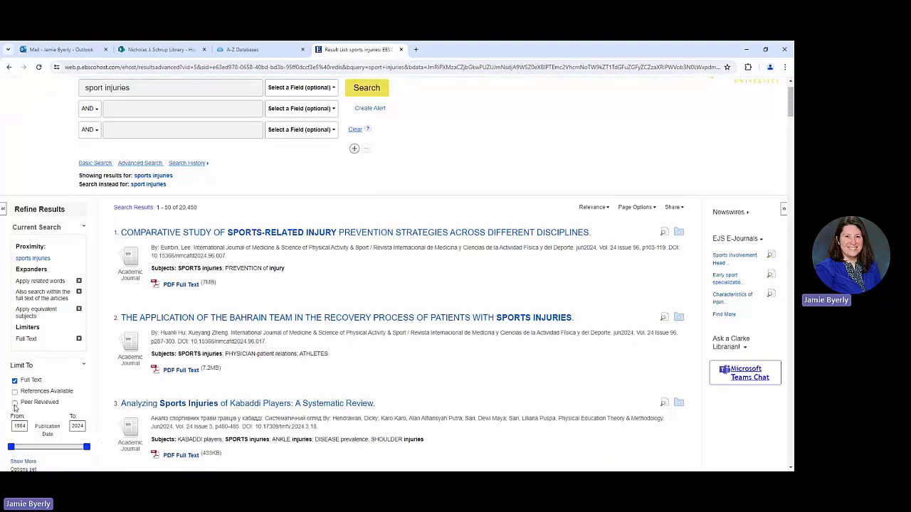
left_click(15, 403)
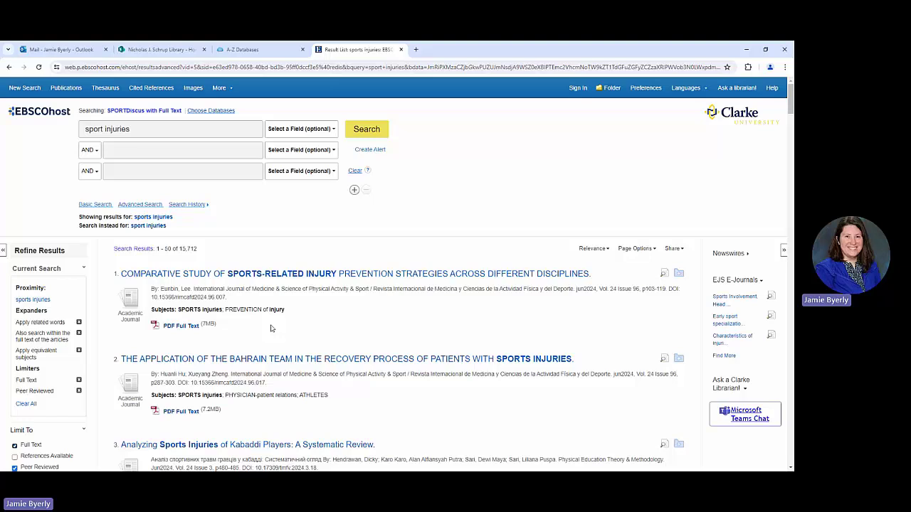
scroll(271, 328, "down", 2)
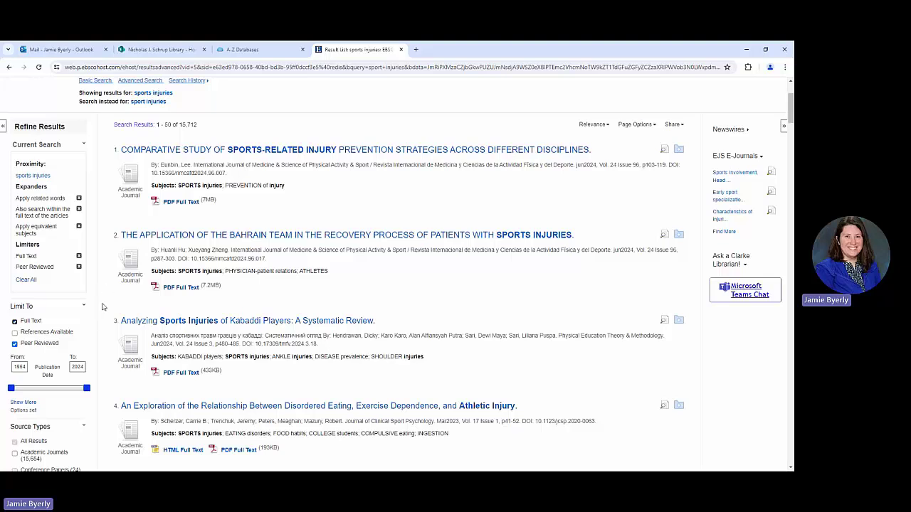
Scroll down through the 15,712 full-text, peer-reviewed sports injuries records dated 1964–2024
scroll(84, 326, "down", 1)
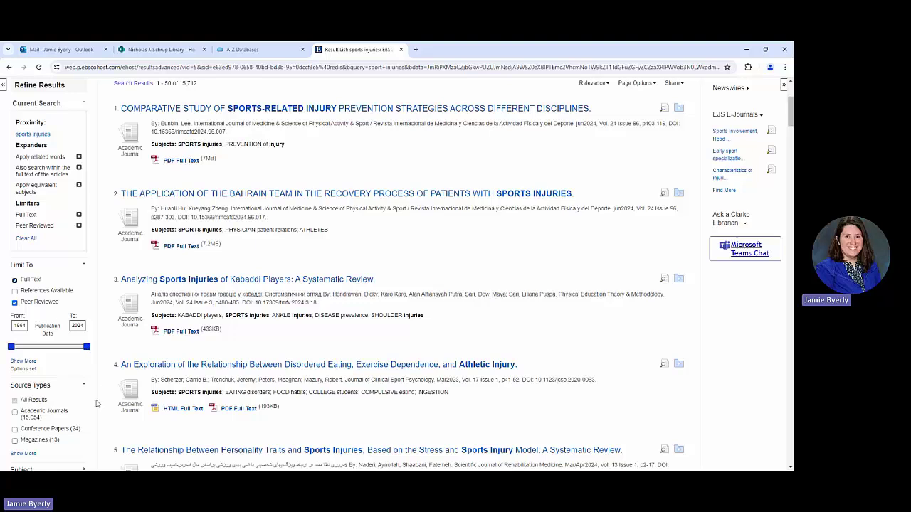
scroll(104, 380, "down", 1)
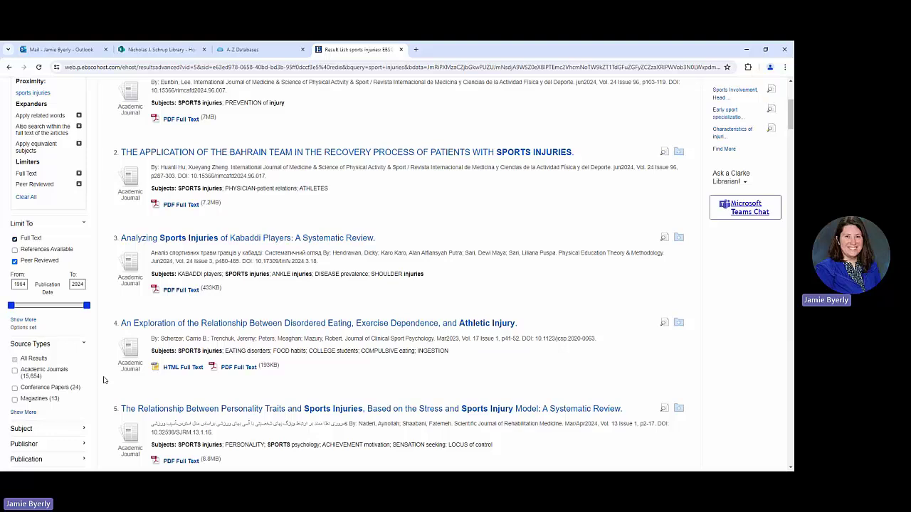
scroll(102, 382, "down", 3)
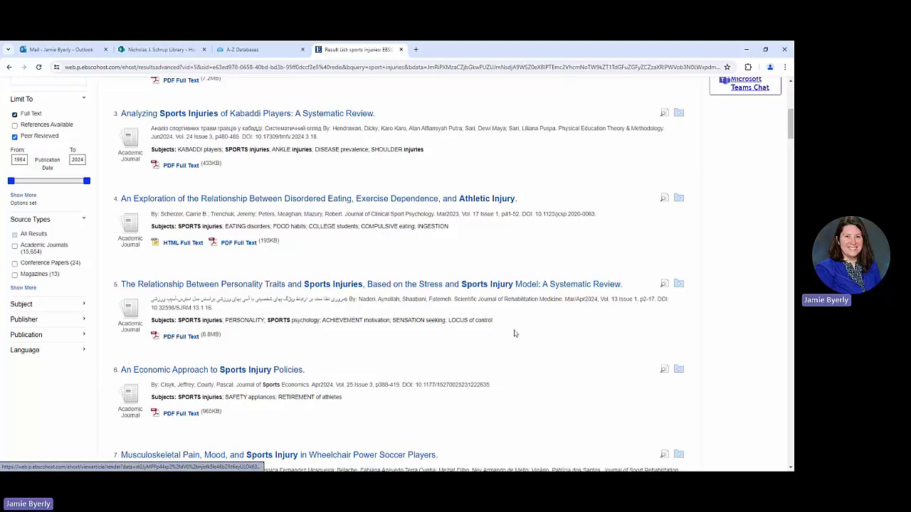
scroll(515, 332, "down", 2)
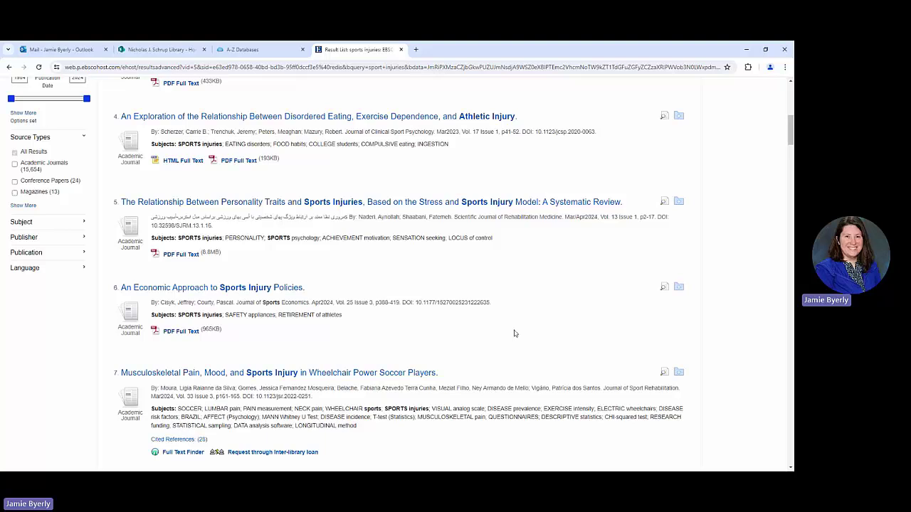
scroll(515, 332, "up", 4)
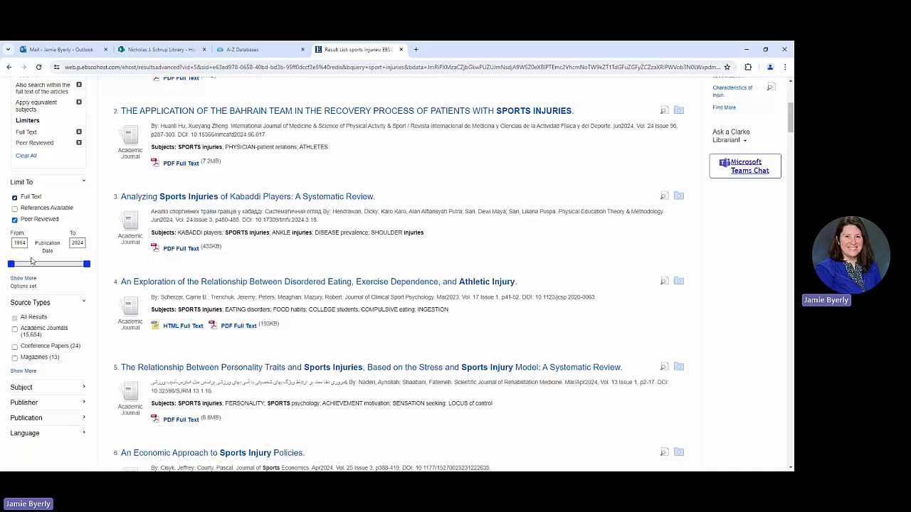
left_click(24, 242)
key("BackSpace")
key("BackSpace")
type("64")
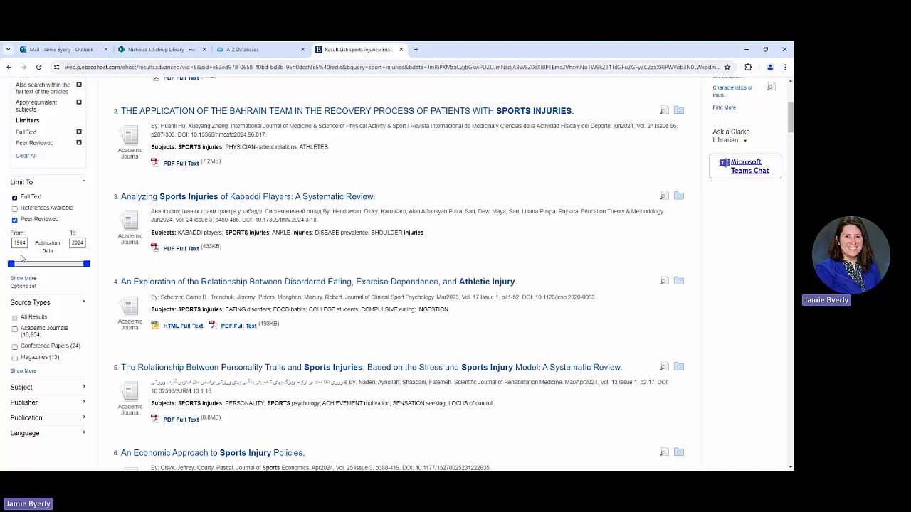